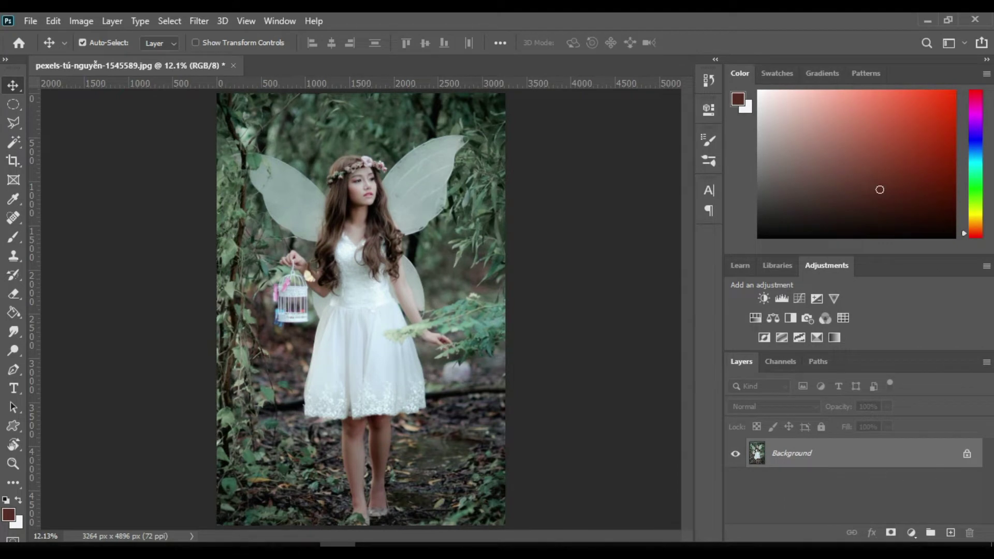
Step: Duplicate the Background layer to create a Background copy layer
right_click(801, 460)
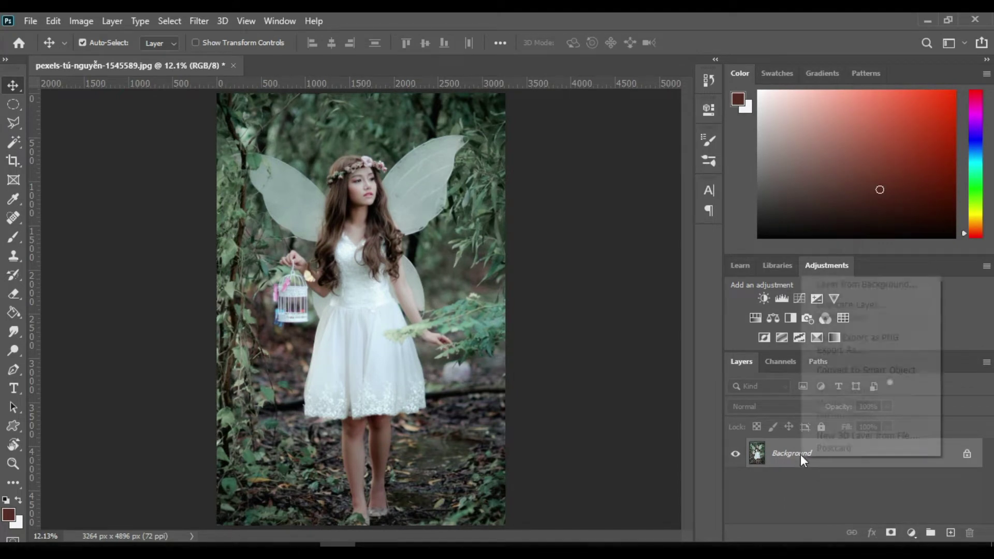
key("Escape")
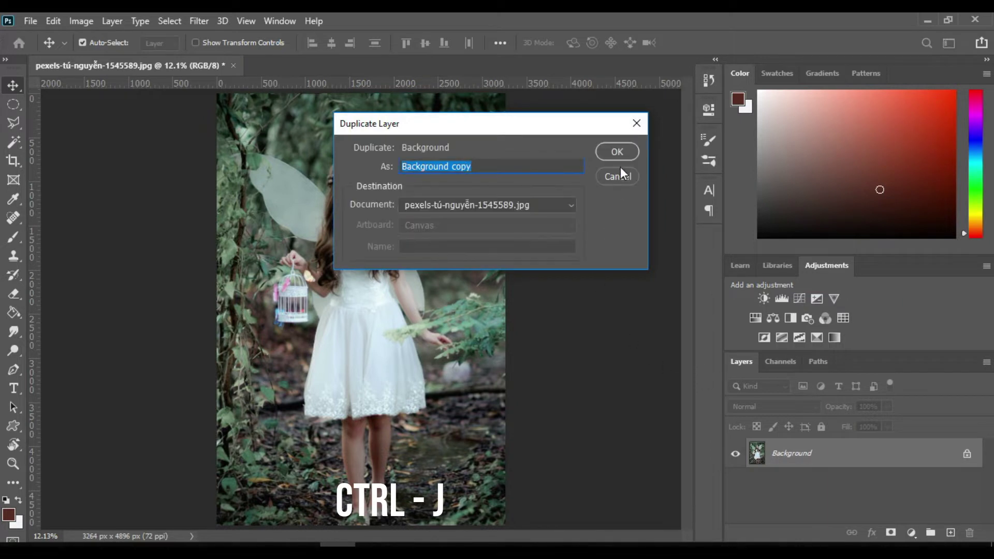
left_click(619, 151)
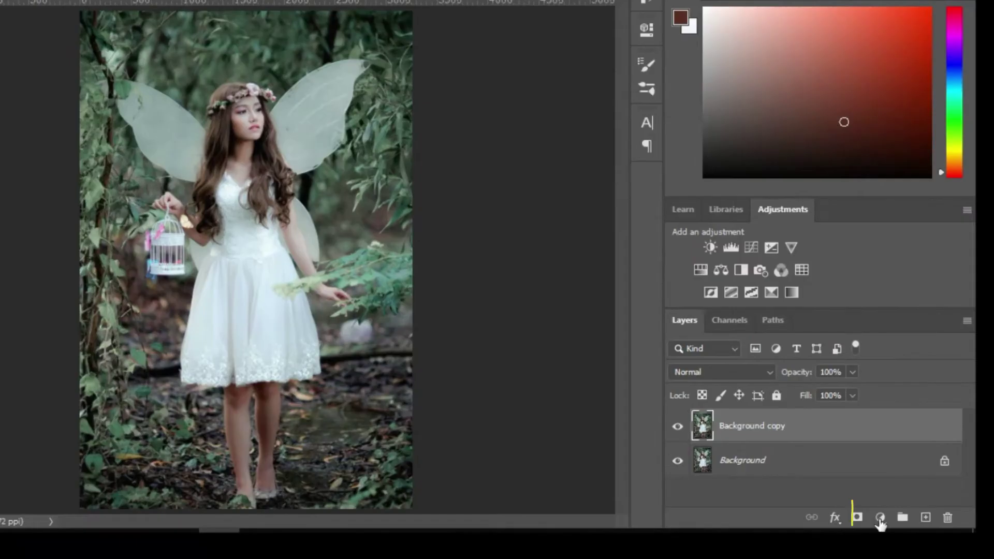
left_click(880, 517)
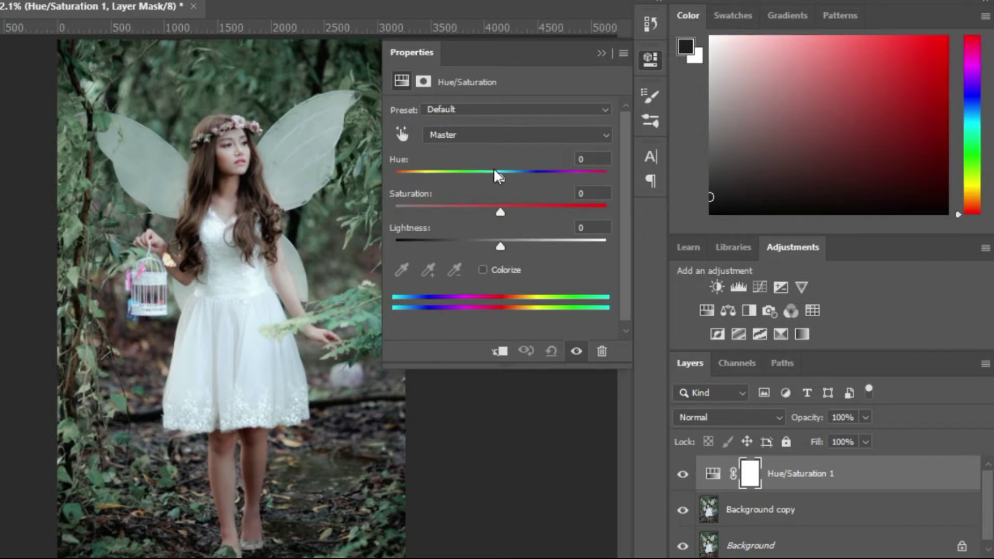
Step: Set the Hue/Saturation Master saturation to +32
left_click(532, 205)
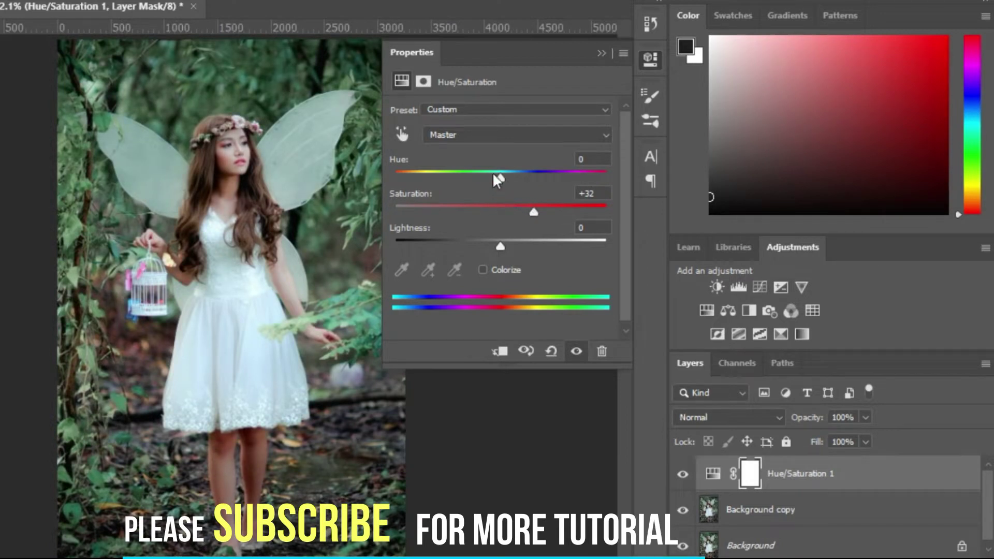
left_click(477, 135)
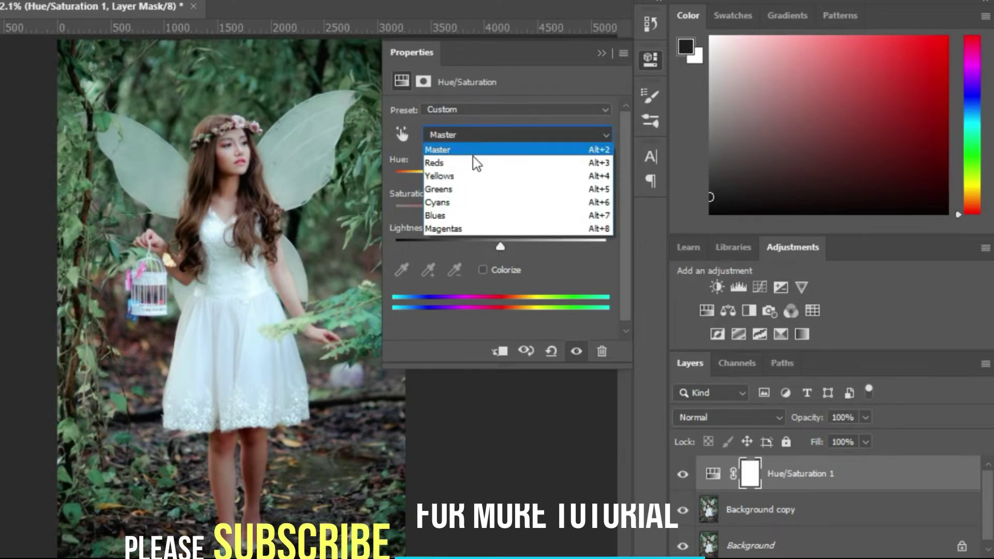
Step: Raise the Reds saturation to +12 and the Greens saturation to +42
left_click(475, 164)
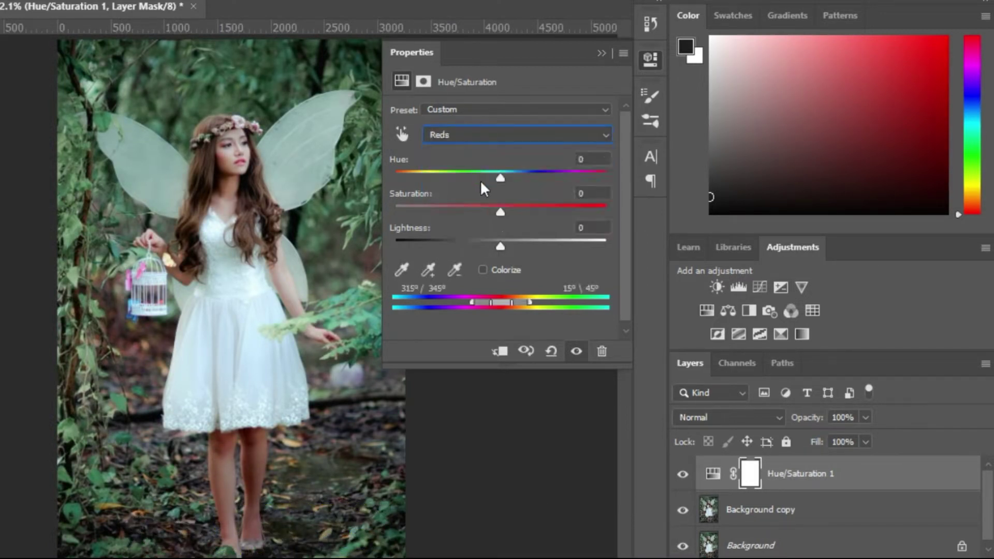
left_click(514, 207)
left_click(472, 136)
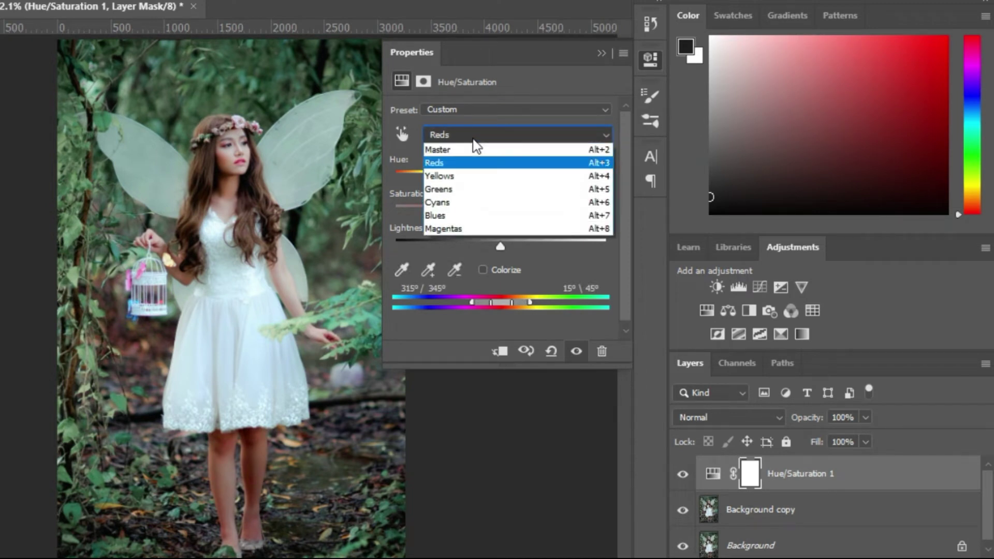
left_click(474, 190)
left_click(530, 206)
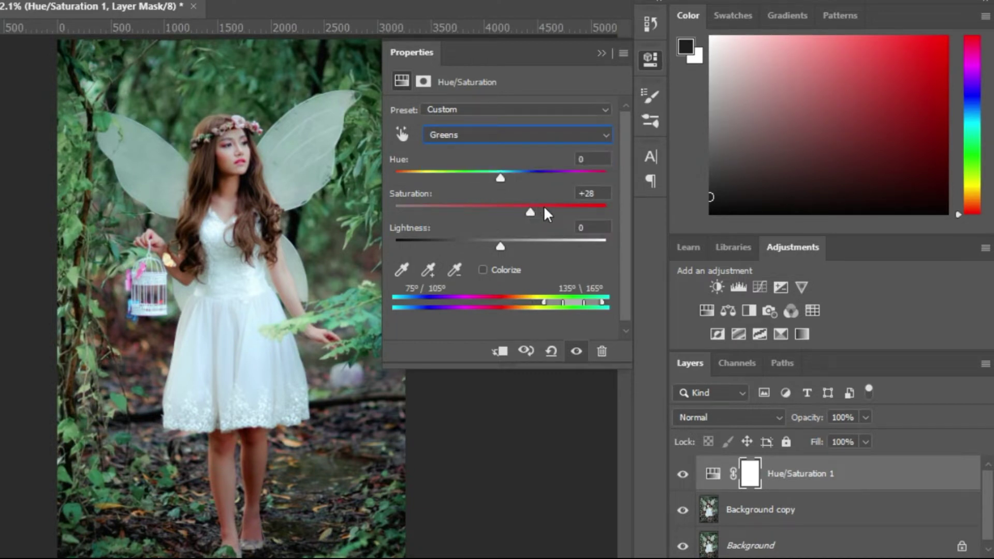
left_click(544, 206)
Step: Raise the Yellows saturation to +30 and the Cyans to +18, then return to Reds
left_click(474, 137)
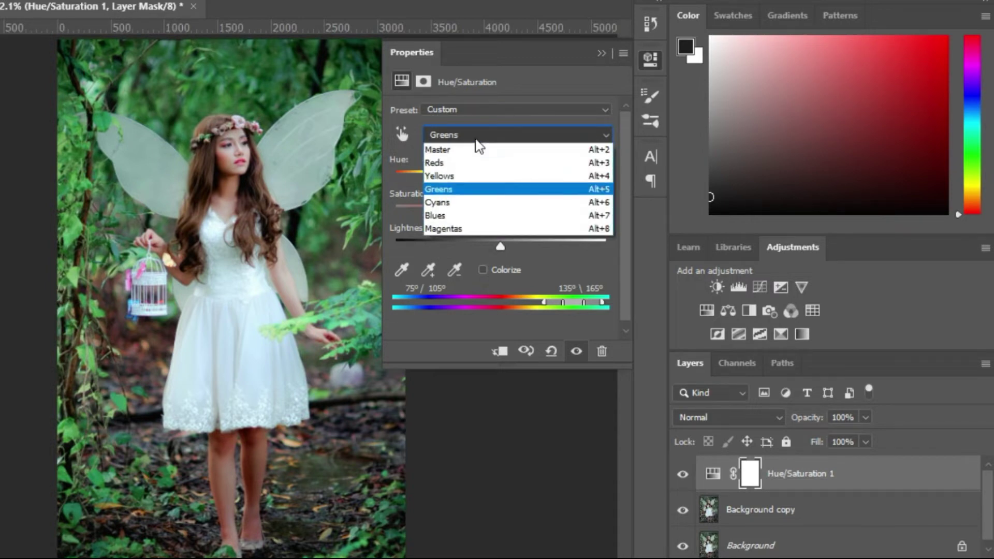
left_click(475, 178)
left_click(518, 208)
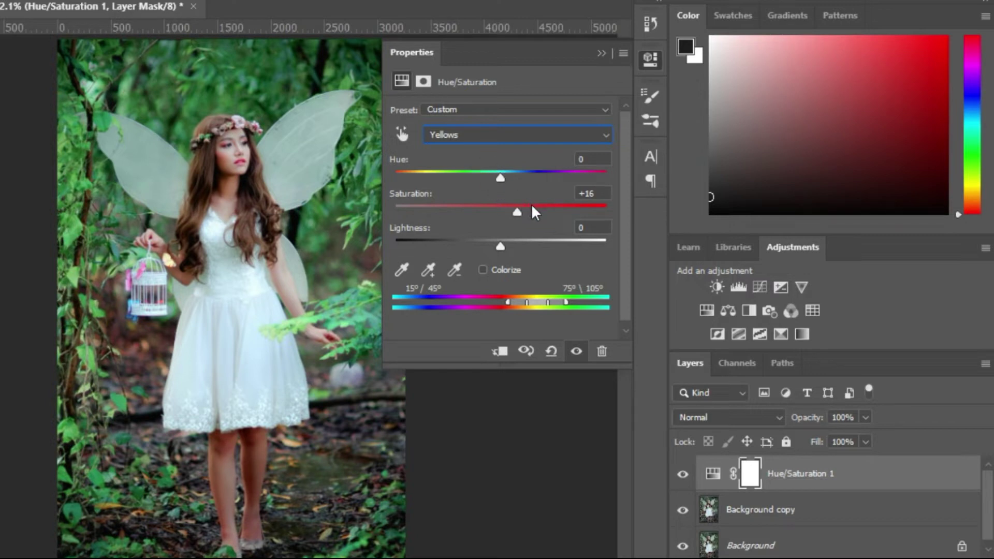
left_click(533, 208)
left_click(489, 135)
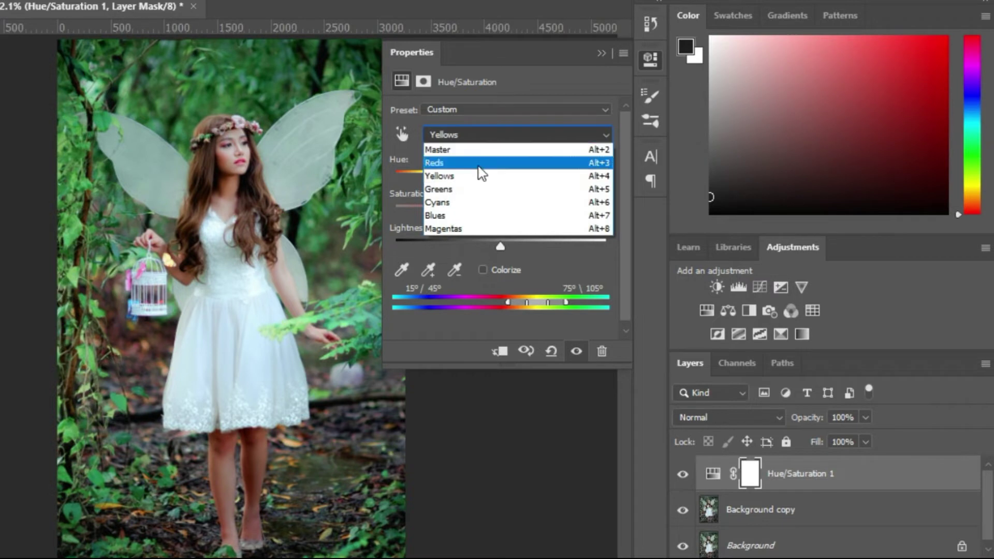
left_click(476, 202)
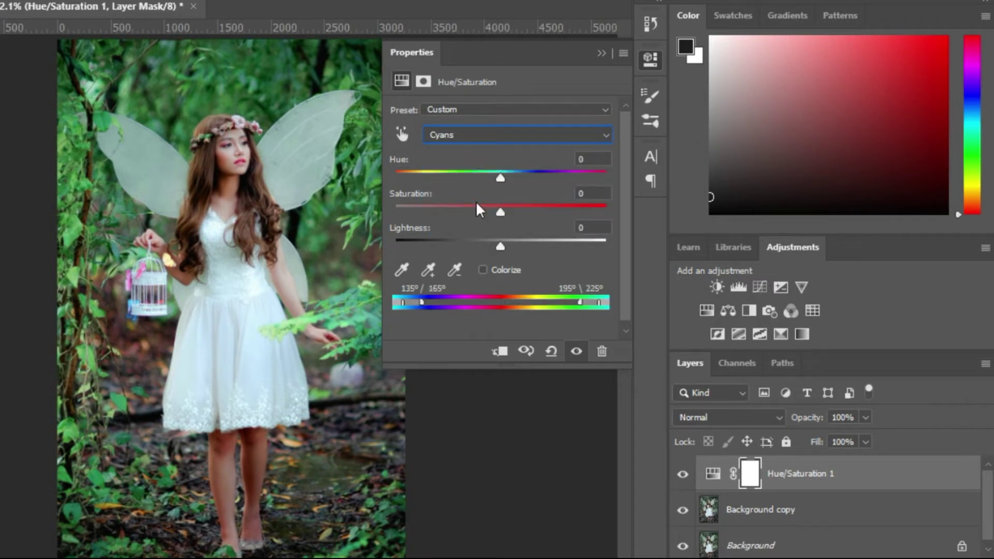
left_click(521, 206)
left_click(485, 136)
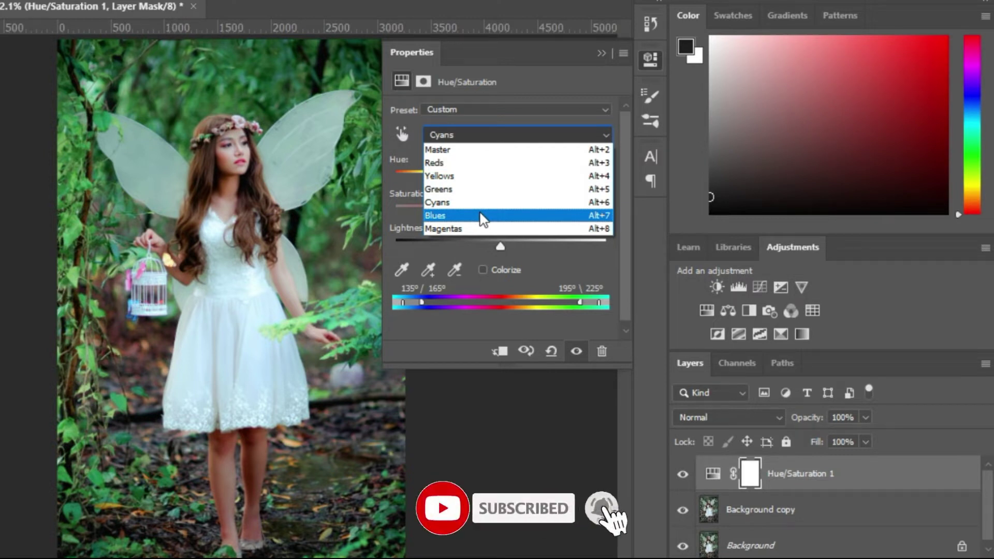
left_click(494, 164)
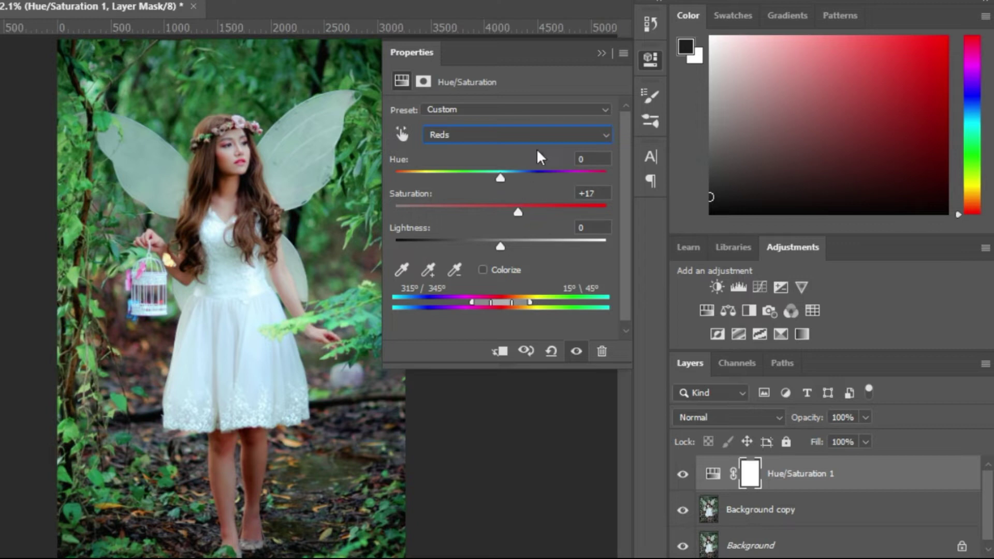
left_click(601, 53)
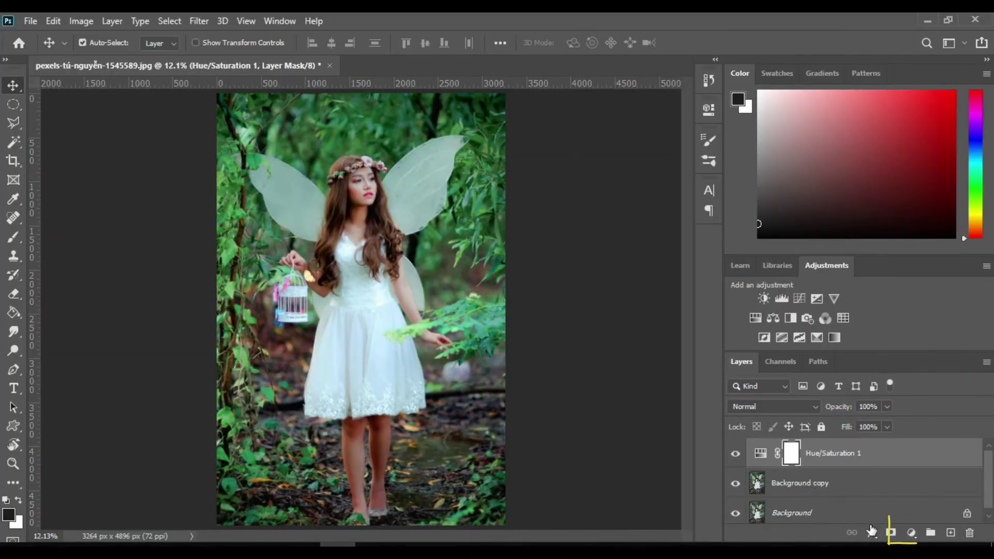
Step: Add a Selective Color adjustment layer with the Reds range selected
left_click(912, 534)
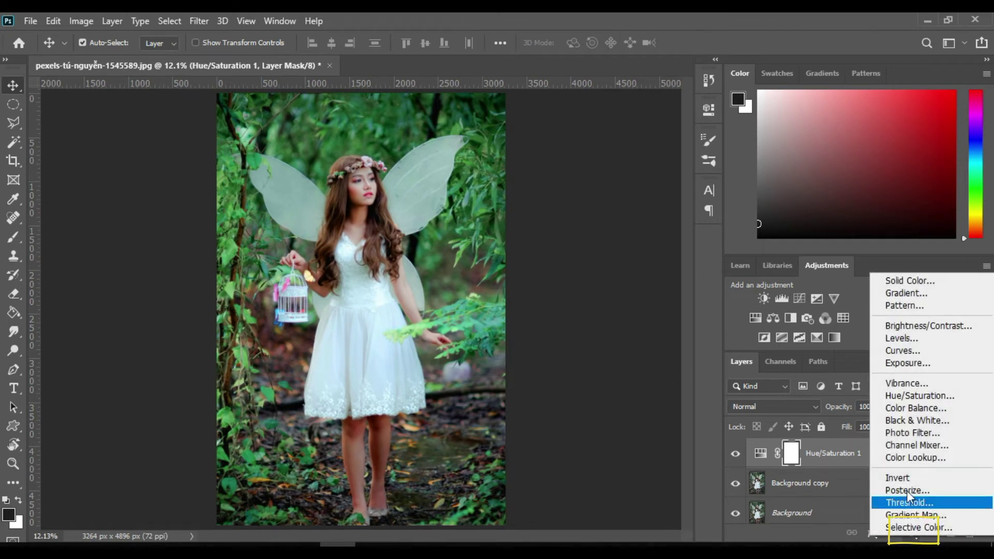
left_click(918, 526)
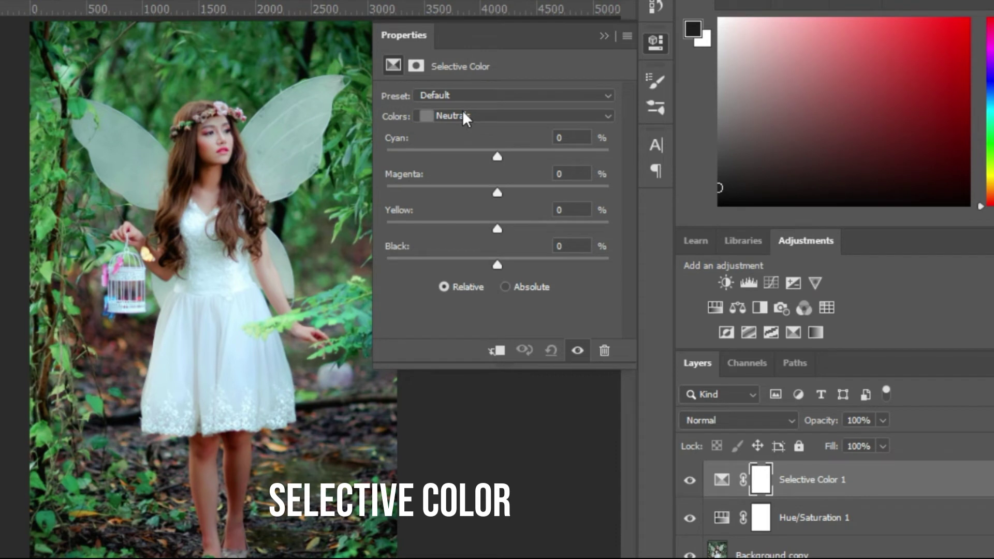
left_click(465, 115)
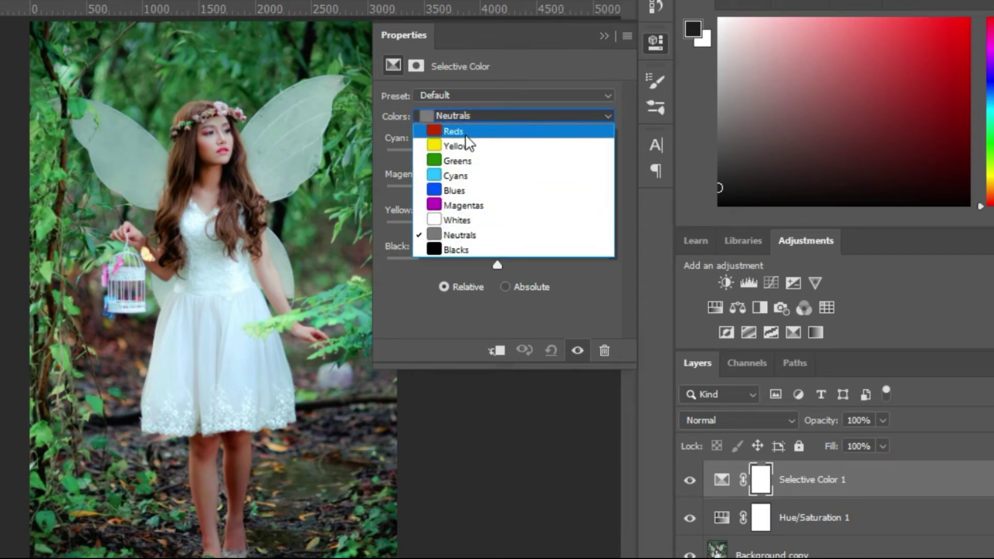
left_click(453, 131)
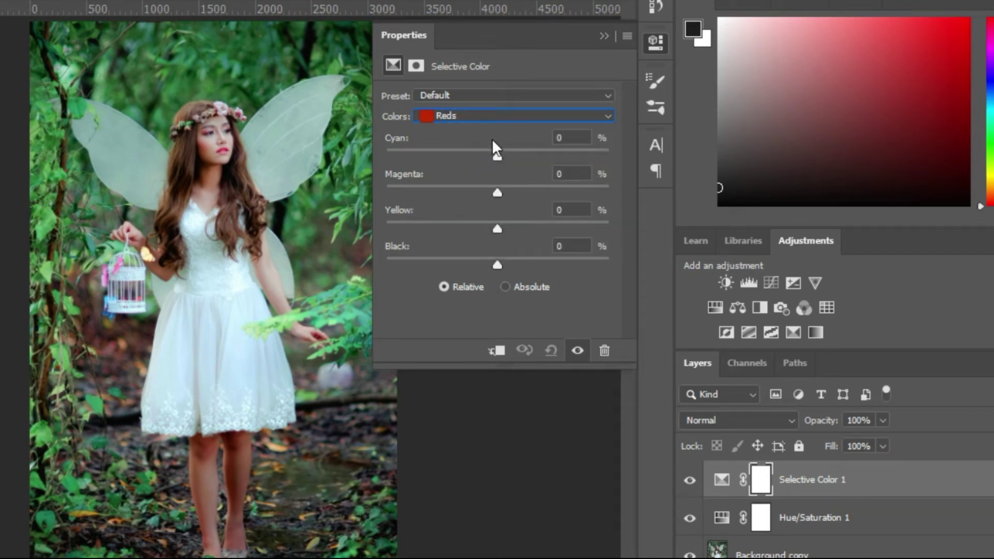
Step: Set the Selective Color Reds to Cyan +3, Magenta +28, Yellow +5
left_click(479, 153)
left_click(501, 150)
left_click(529, 189)
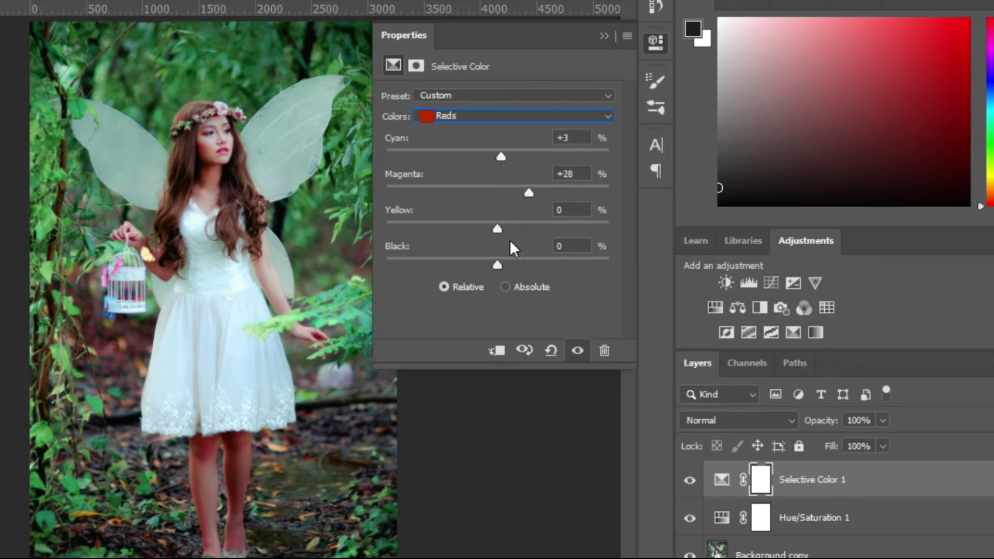
left_click(504, 221)
left_click(482, 120)
left_click(483, 240)
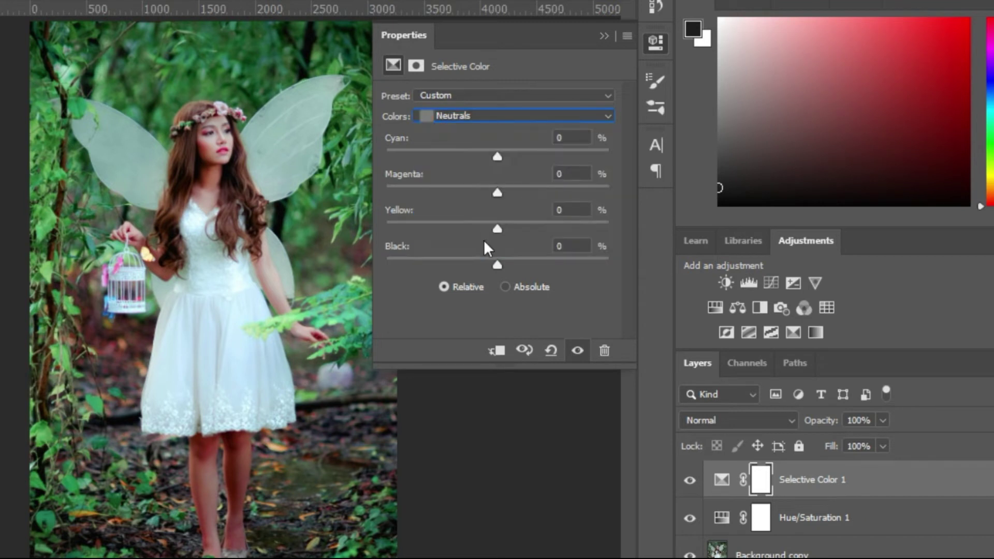
Step: Set the Neutrals to Cyan +14, Yellow +9 and Black +8
left_click(474, 150)
left_click(514, 152)
left_click(508, 224)
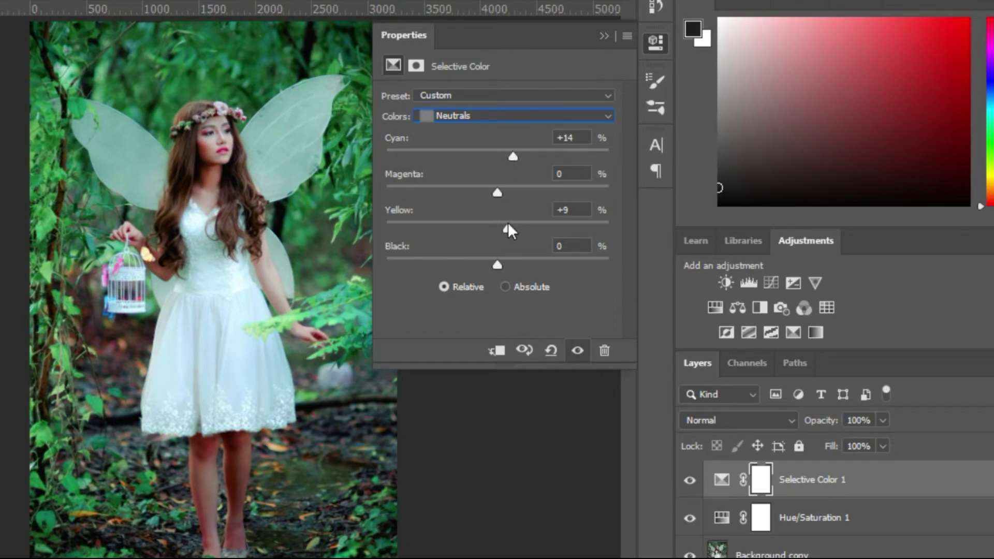
left_click(507, 259)
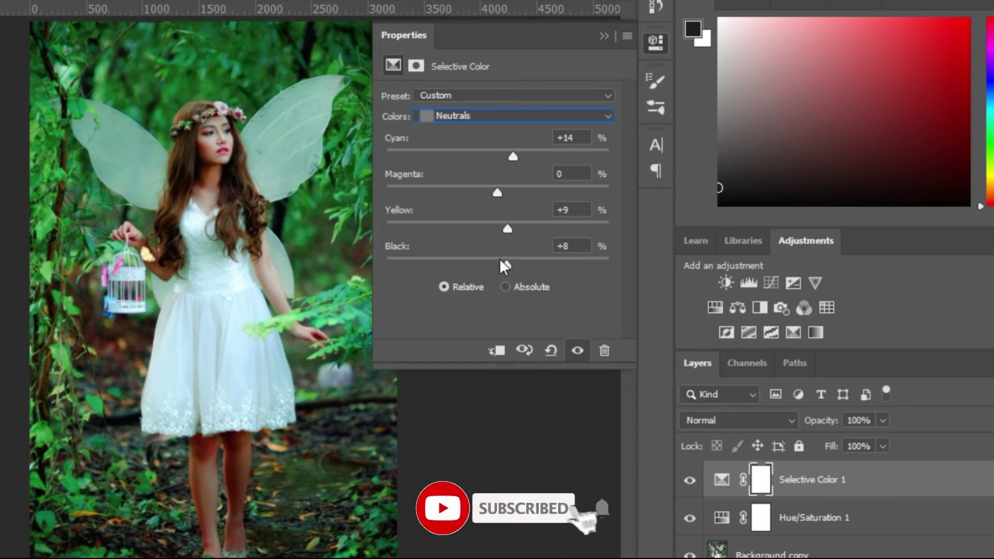
Step: Deepen the Blacks range with Black +3
left_click(524, 117)
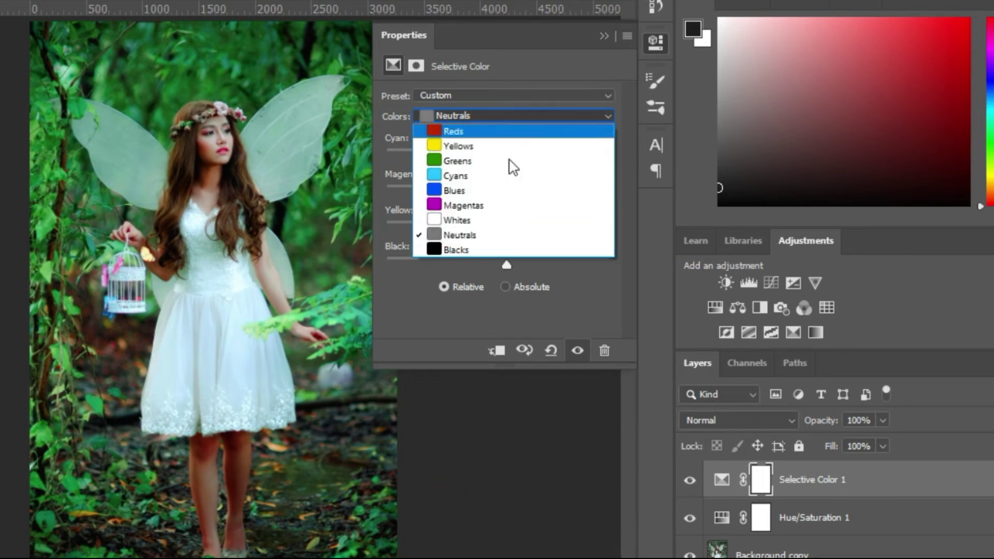
left_click(496, 251)
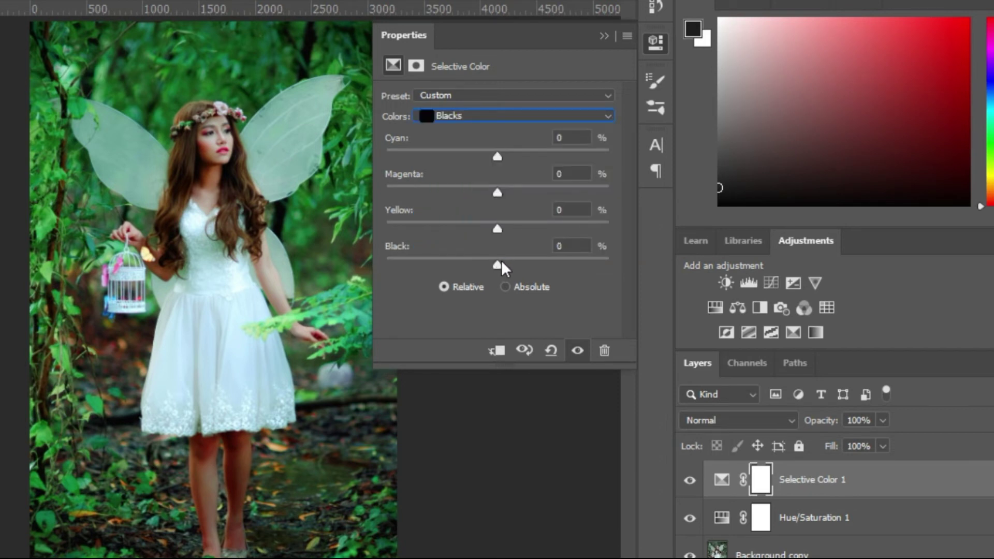
left_click_drag(498, 265, 501, 265)
left_click(604, 36)
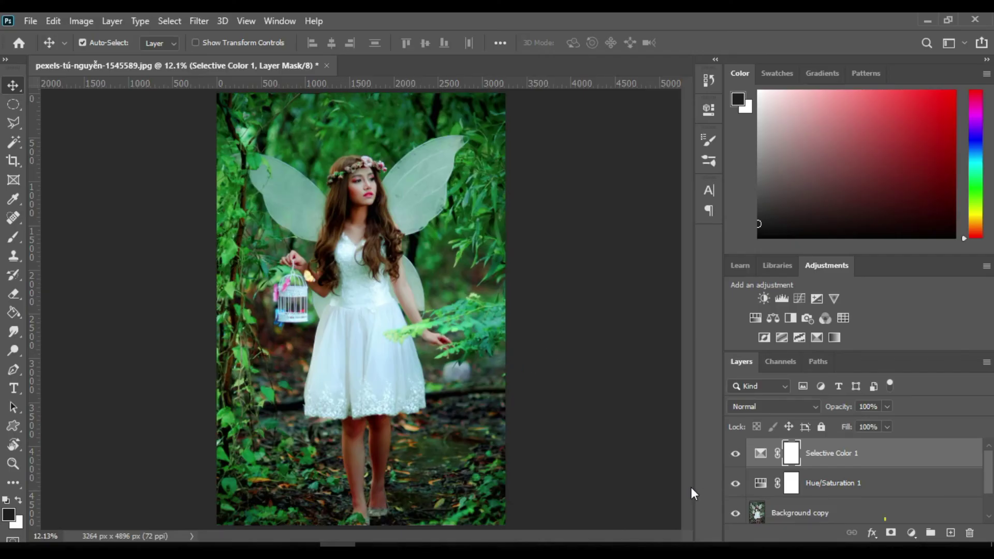
Step: Add a Curves adjustment layer and lift the RGB curve's midpoint to brighten midtones
left_click(911, 532)
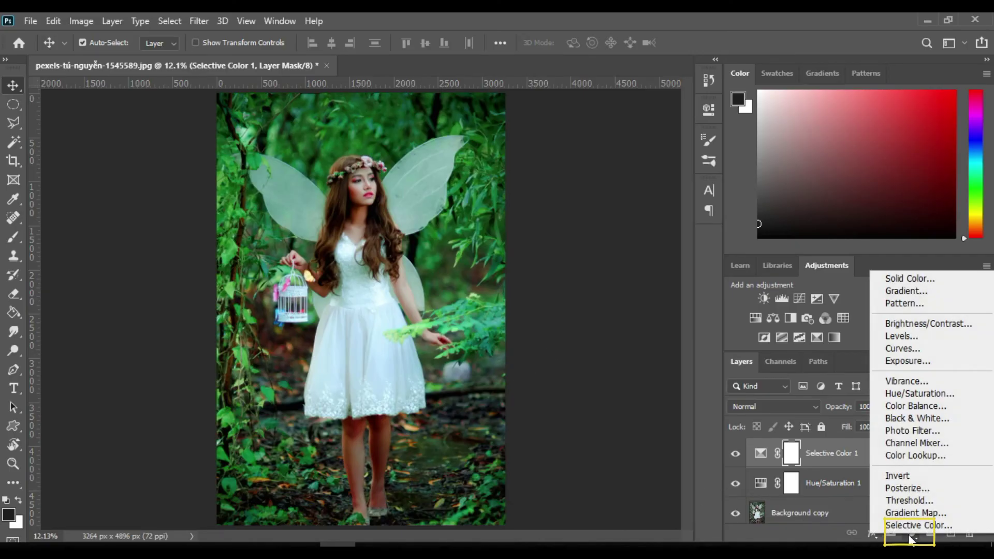
left_click(919, 353)
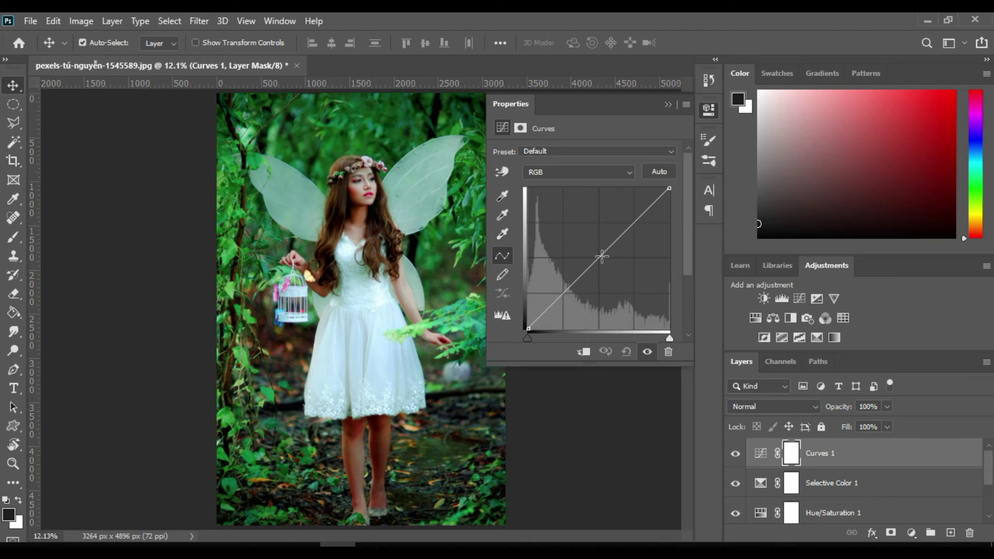
left_click(601, 255)
left_click_drag(602, 255, 598, 247)
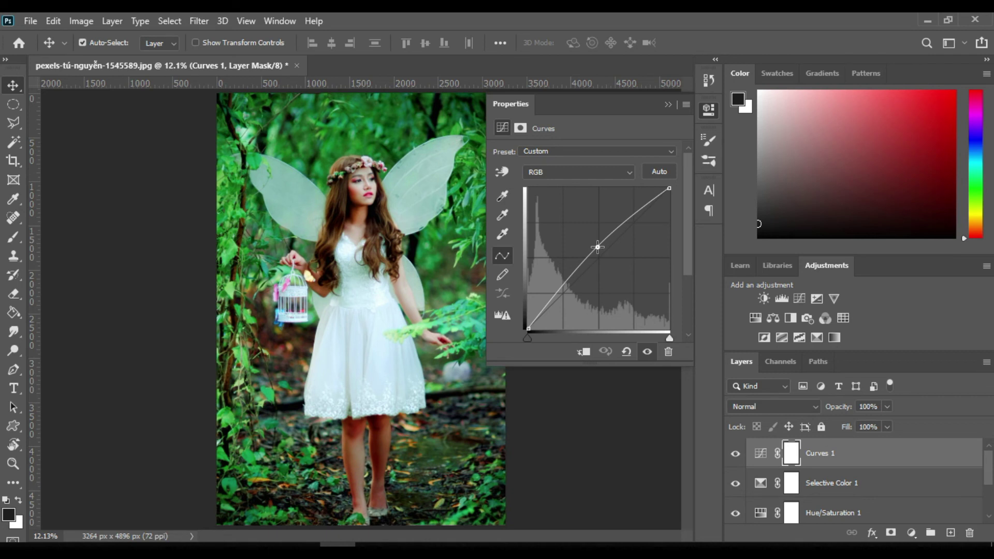
left_click(667, 106)
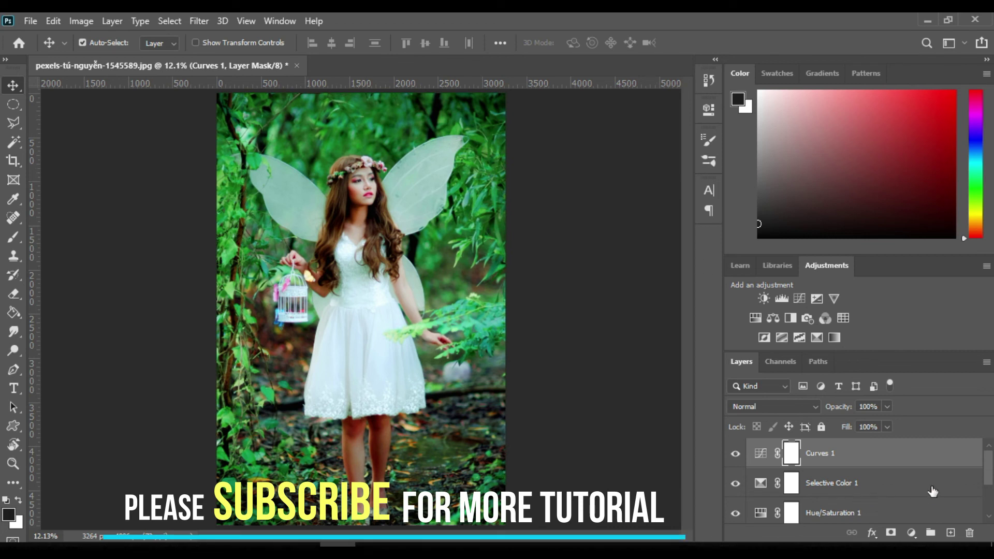
scroll(989, 484, "down", 2)
scroll(989, 484, "down", 2)
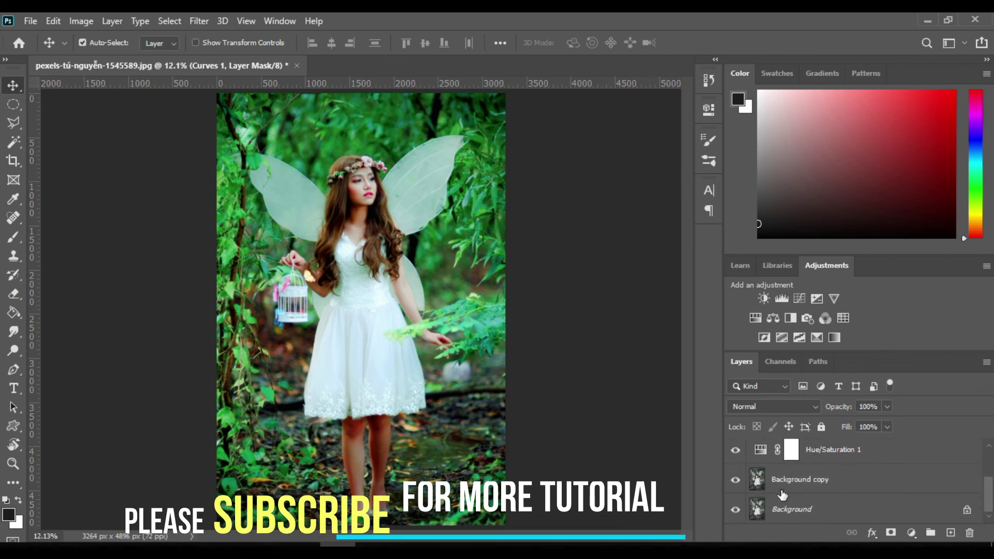
left_click(737, 481, "alt")
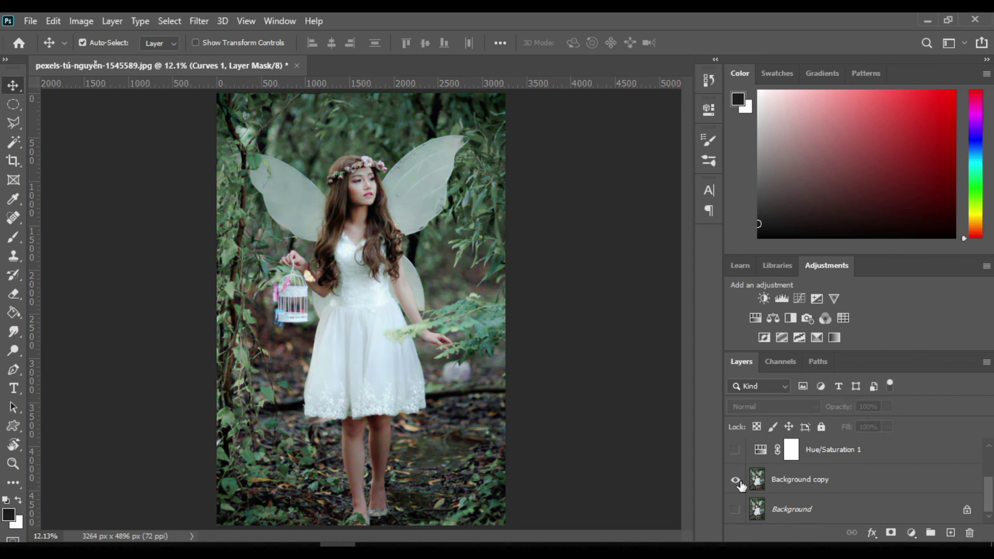
left_click(737, 482, "alt")
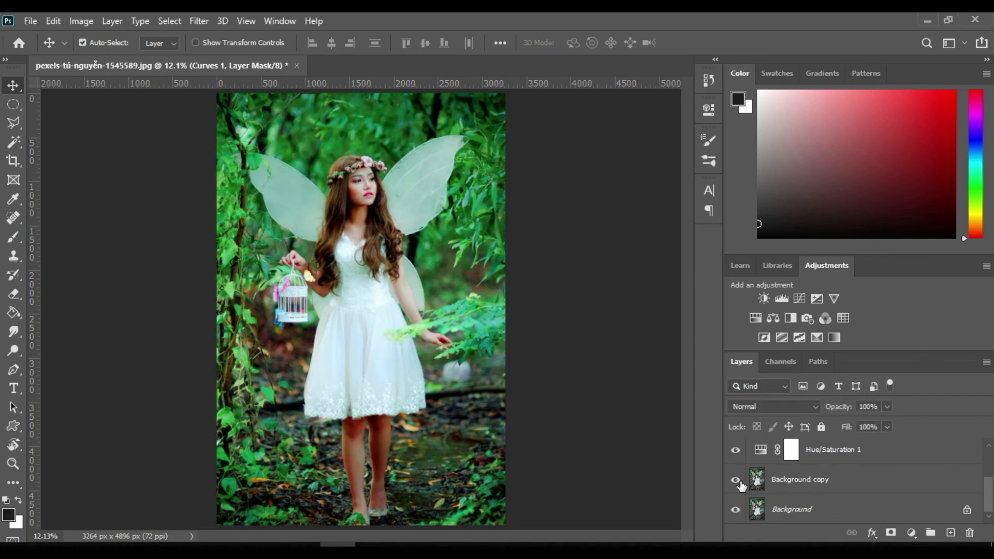